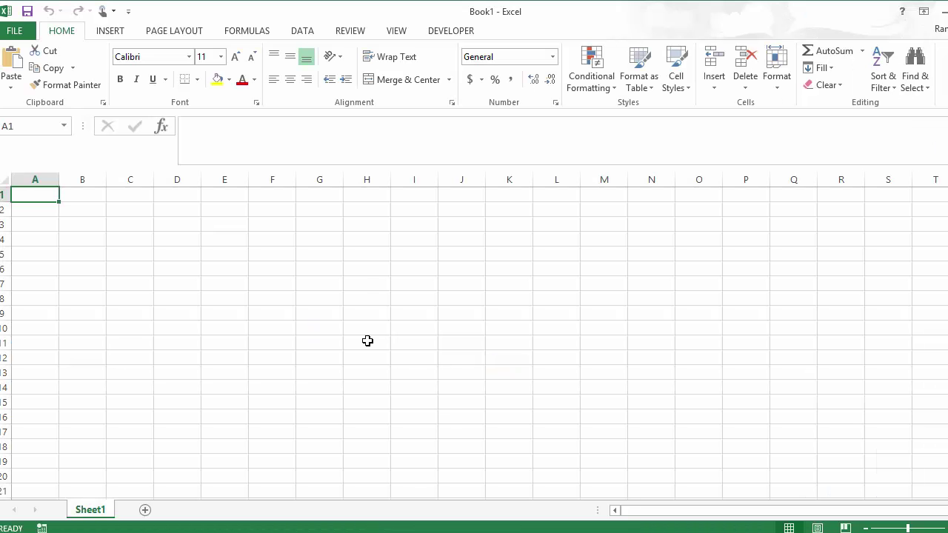
Step: Enter 54, 74 and 4565 into cells A1 to A3
{"action": "type", "text": "54"}
{"action": "key", "text": "Return"}
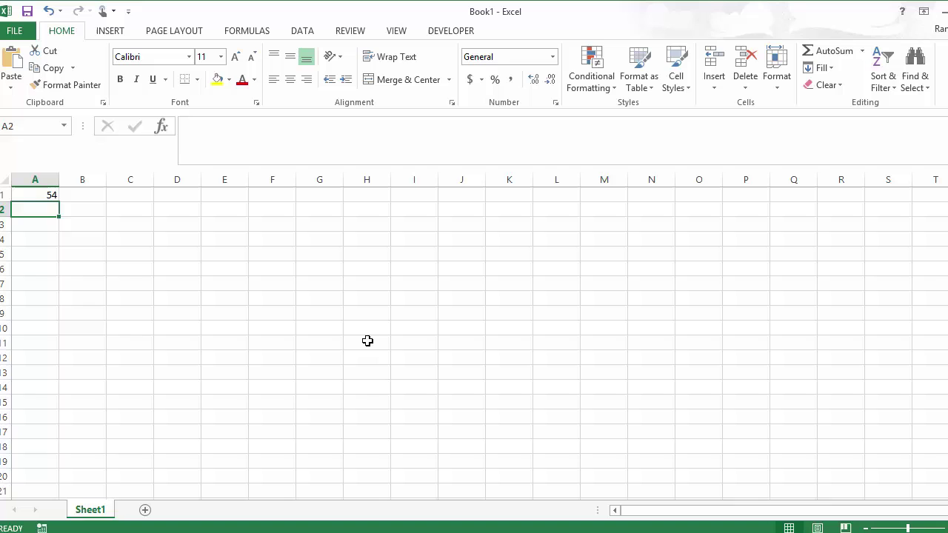
{"action": "key", "text": "Return"}
{"action": "type", "text": "4565"}
{"action": "key", "text": "Return"}
{"action": "key", "text": "Up"}
{"action": "key", "text": "Up"}
{"action": "type", "text": "74"}
{"action": "key", "text": "Return"}
{"action": "key", "text": "Return"}
Step: Fill A4:A10 with 45, 35, 26, 74, 232, 654 and 747
{"action": "type", "text": "45"}
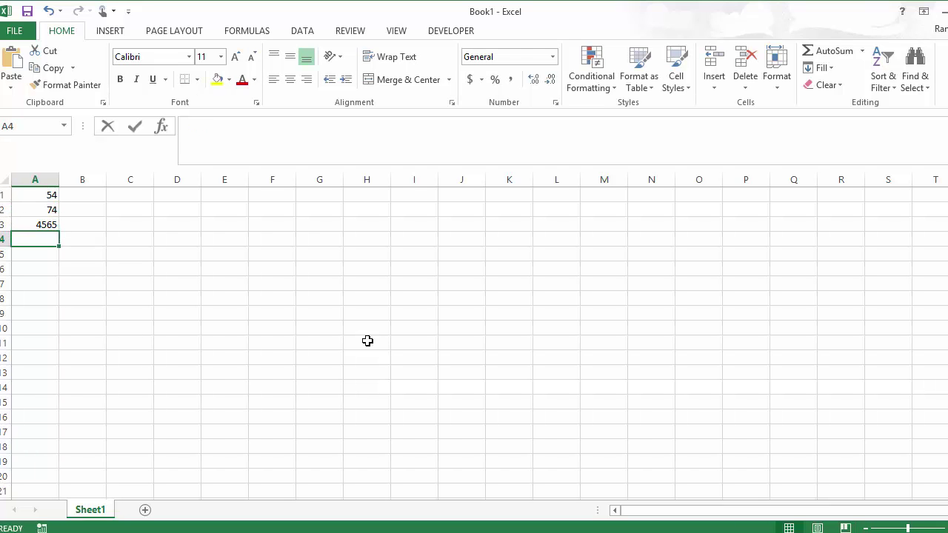
{"action": "key", "text": "Return"}
{"action": "type", "text": "35"}
{"action": "key", "text": "Return"}
{"action": "type", "text": "26"}
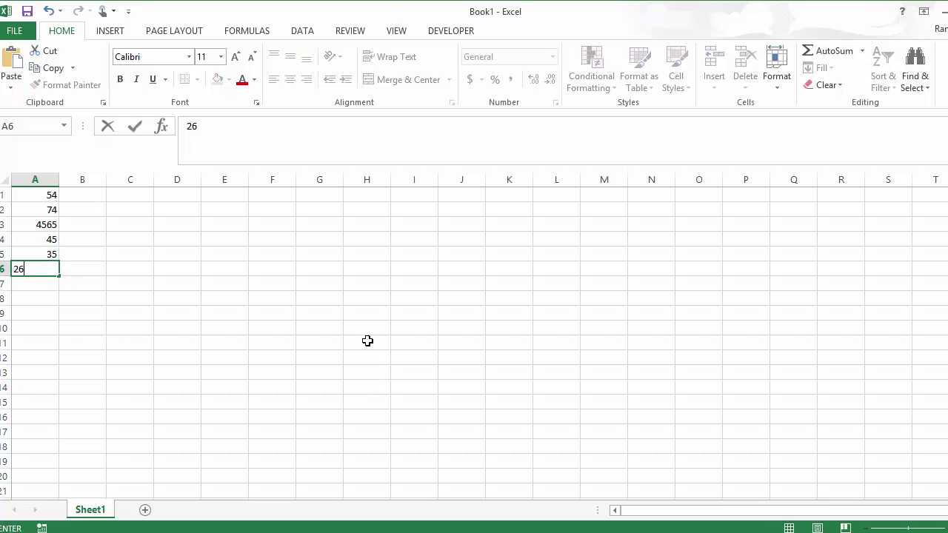
{"action": "key", "text": "Return"}
{"action": "type", "text": "74"}
{"action": "key", "text": "Return"}
{"action": "type", "text": "232"}
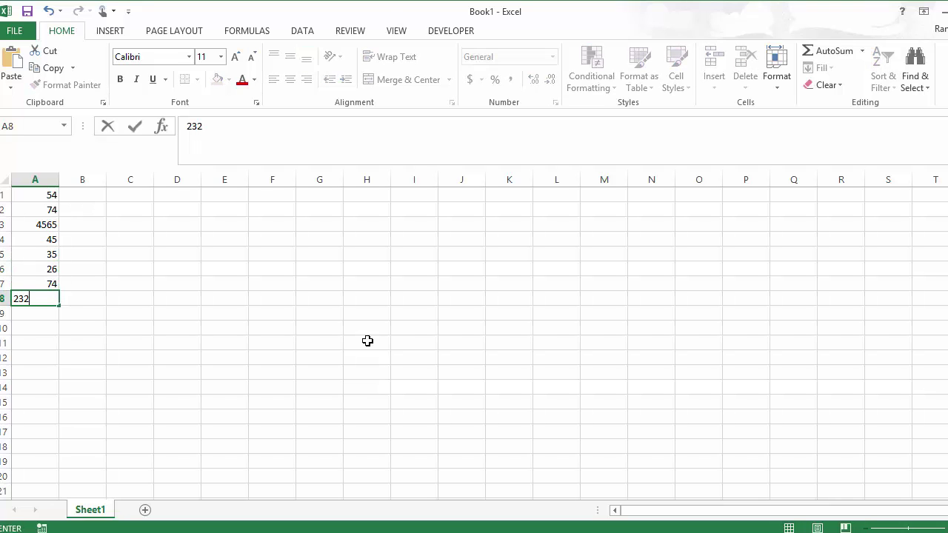
{"action": "key", "text": "Return"}
{"action": "type", "text": "654"}
{"action": "key", "text": "Return"}
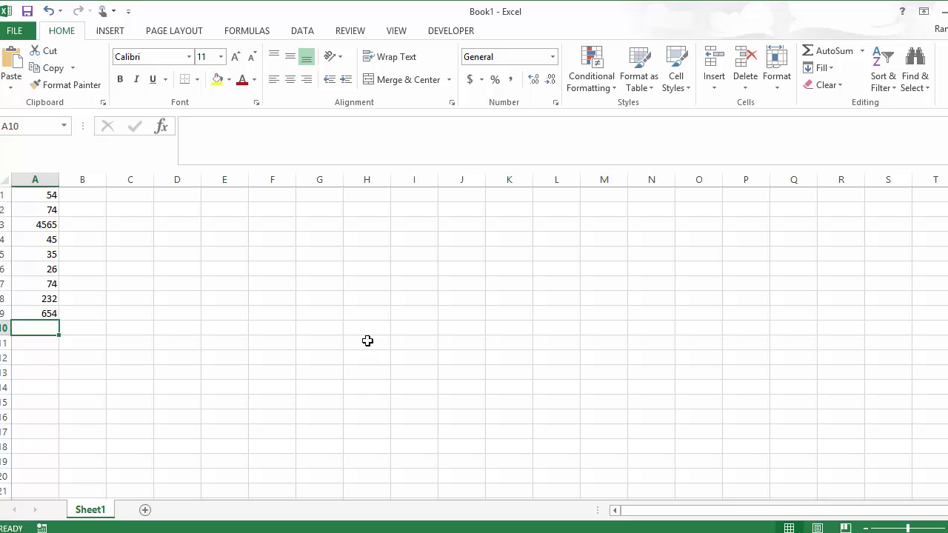
{"action": "type", "text": "747"}
{"action": "key", "text": "Return"}
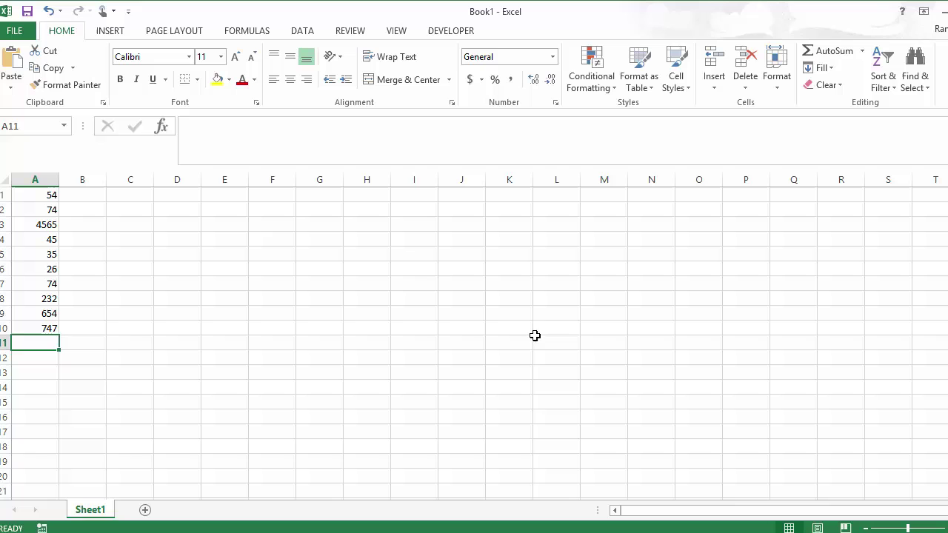
Step: Insert a blank row at row 3, then three more blank rows at rows 4–6
{"action": "right_click", "coordinate": [2, 224]}
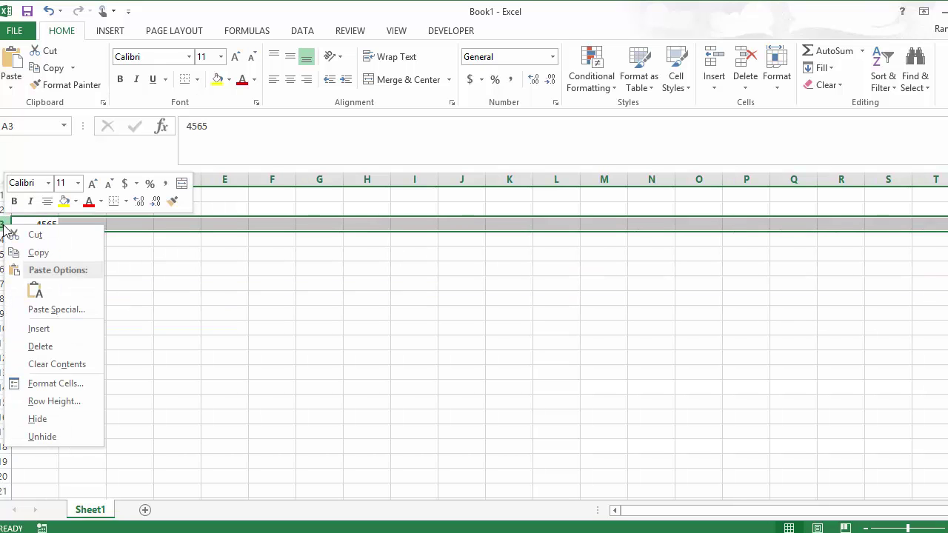
{"action": "left_click", "coordinate": [49, 331]}
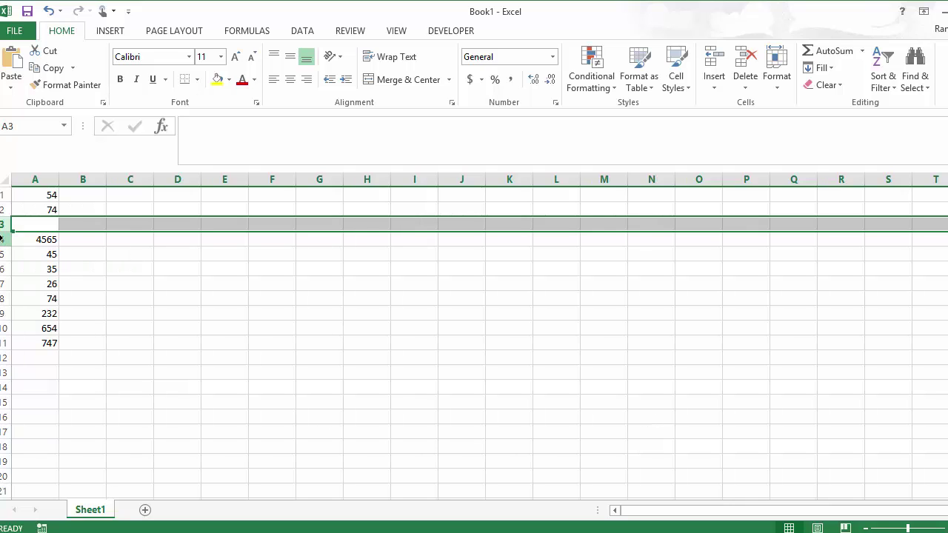
{"action": "left_click_drag", "start_coordinate": [2, 238], "coordinate": [3, 268]}
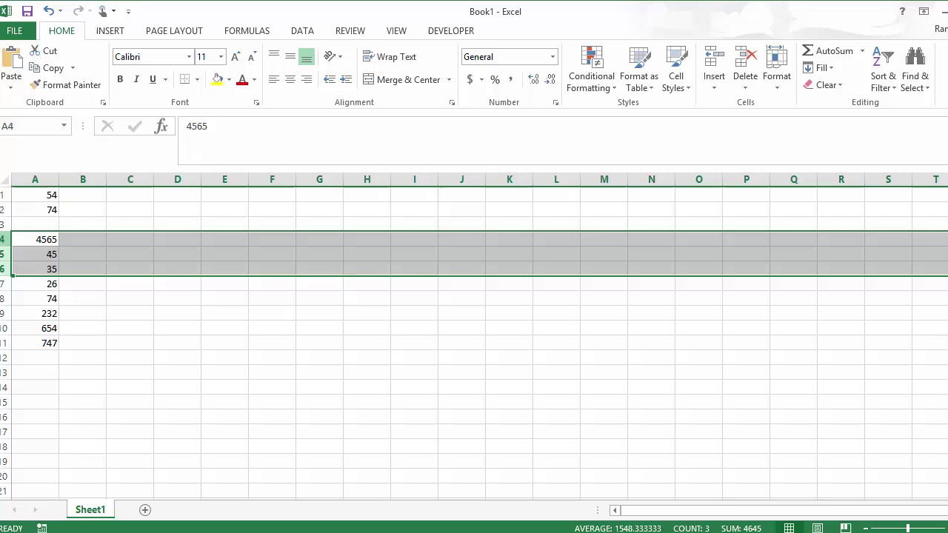
{"action": "right_click", "coordinate": [4, 245]}
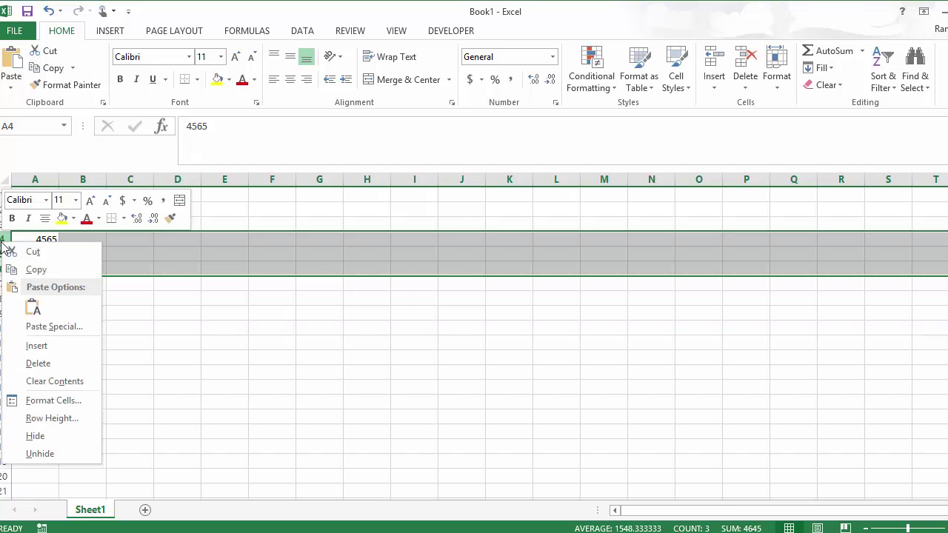
{"action": "left_click", "coordinate": [39, 347]}
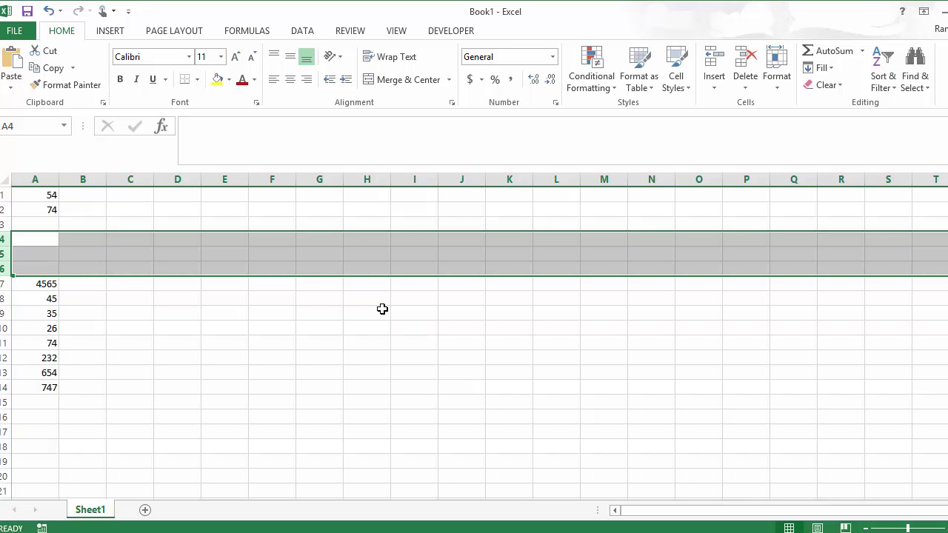
Step: Insert a blank sheet row at row 8, directly above 45
{"action": "left_click", "coordinate": [4, 299]}
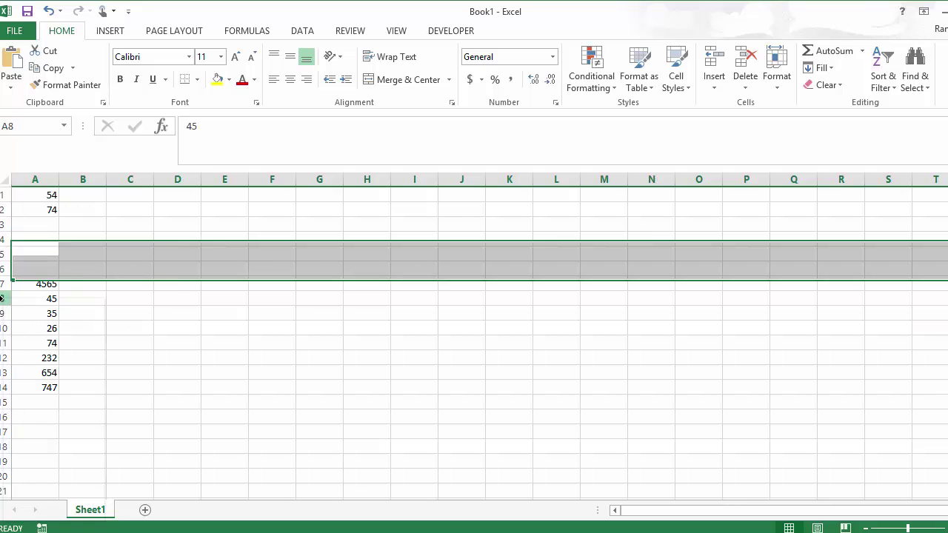
{"action": "right_click", "coordinate": [5, 299]}
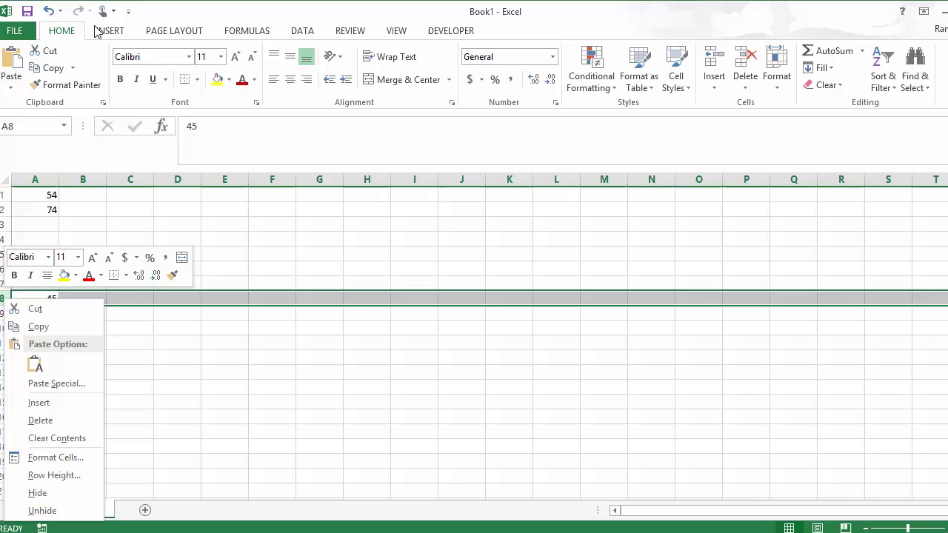
{"action": "left_click", "coordinate": [714, 90]}
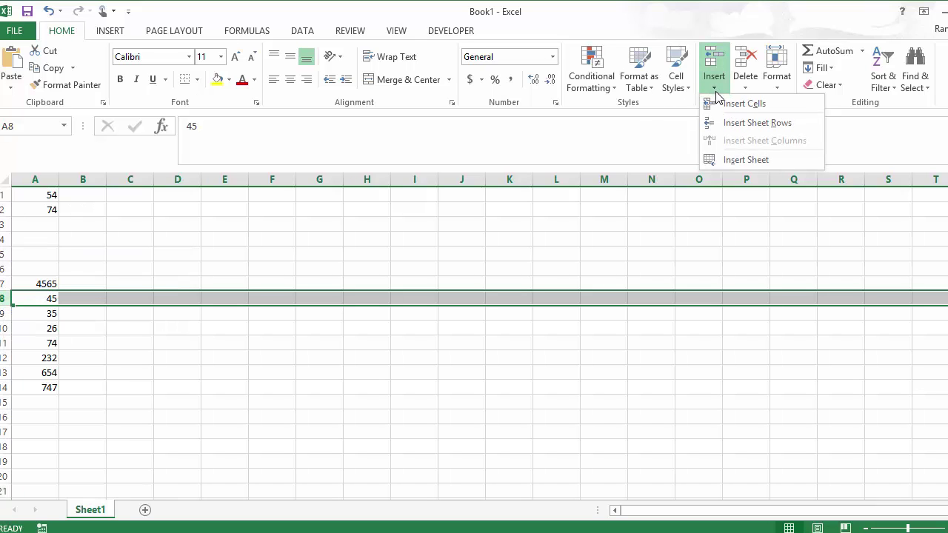
{"action": "left_click", "coordinate": [745, 123]}
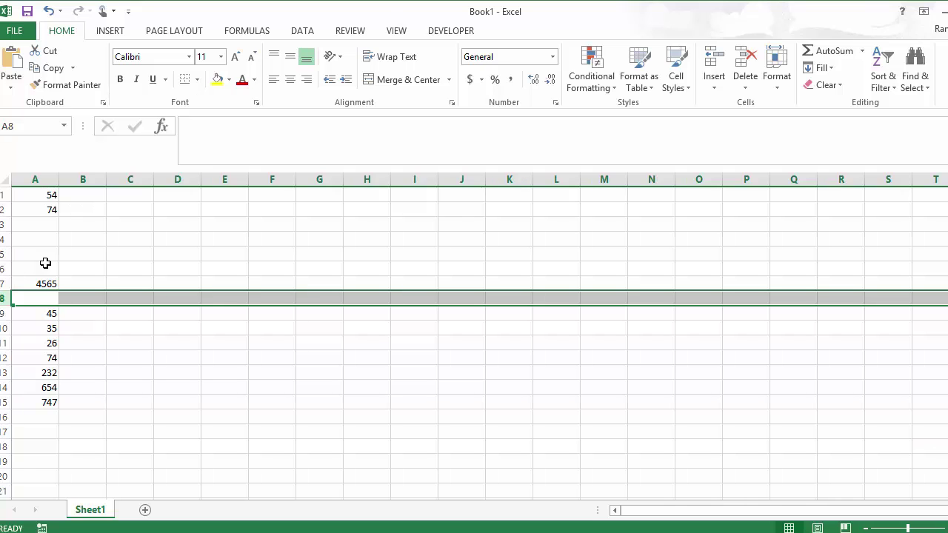
Step: Enter 1 in D9 and D10, then copy the range D9:D10
{"action": "left_click", "coordinate": [170, 315]}
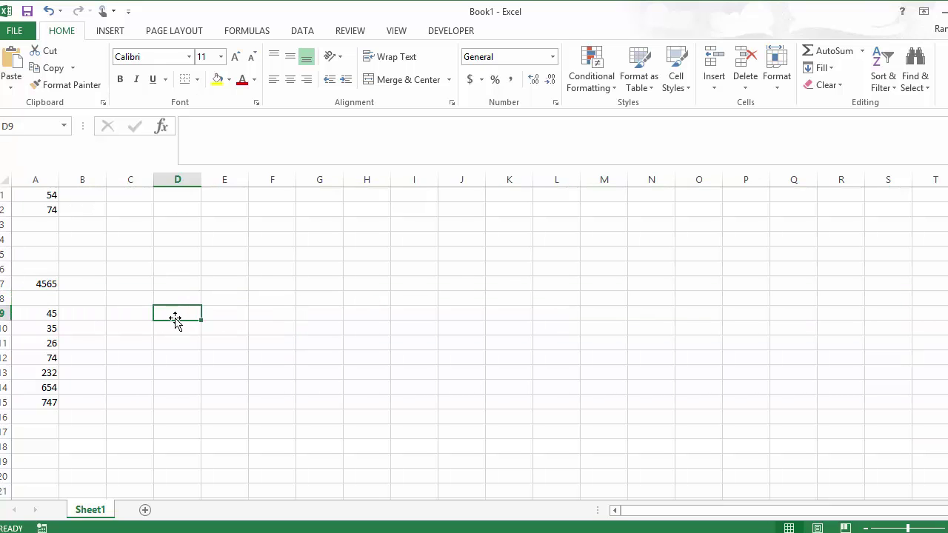
{"action": "type", "text": "1"}
{"action": "key", "text": "Return"}
{"action": "type", "text": "1"}
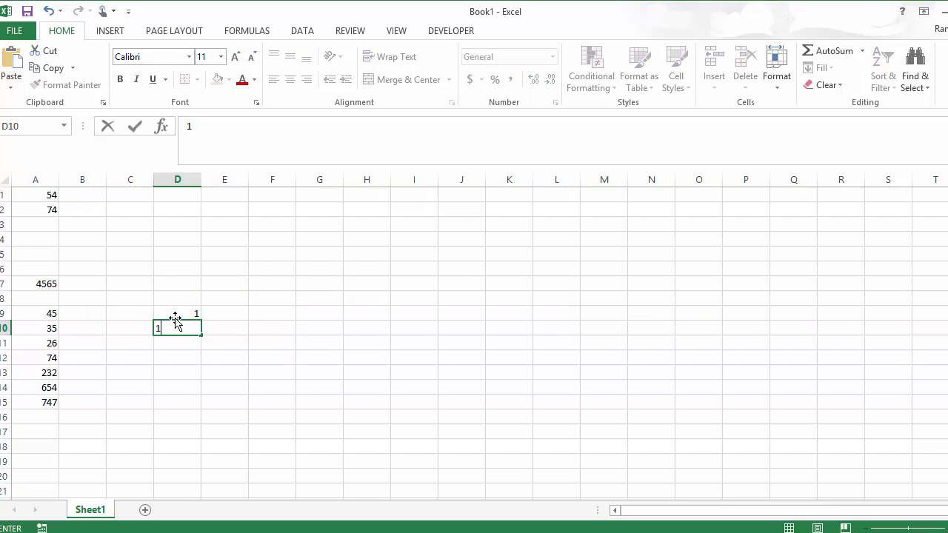
{"action": "left_click", "coordinate": [175, 317]}
{"action": "key", "text": "shift+Down"}
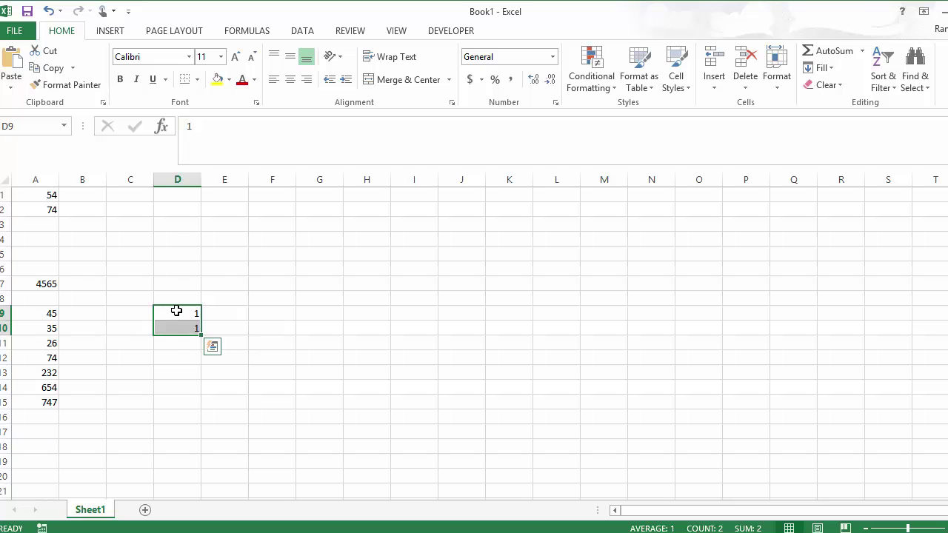
{"action": "right_click", "coordinate": [176, 310]}
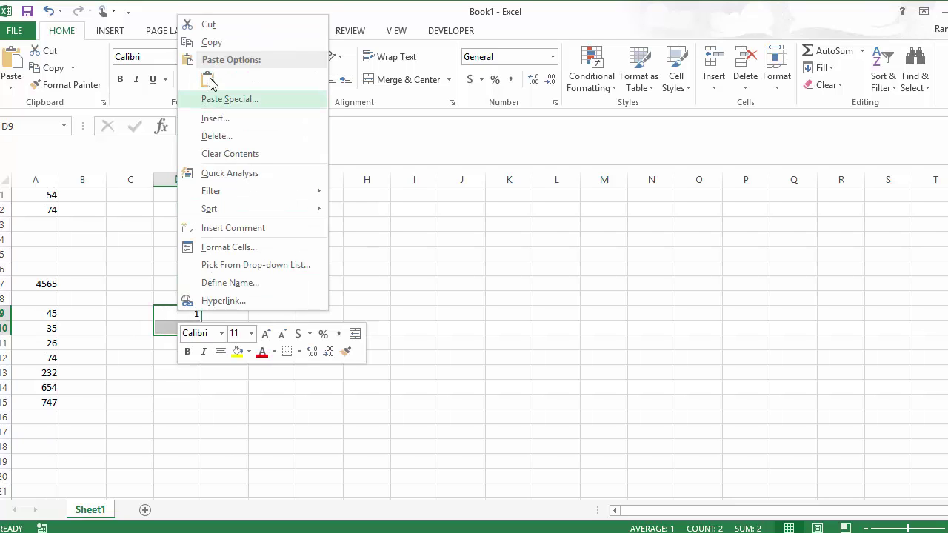
{"action": "left_click", "coordinate": [215, 44]}
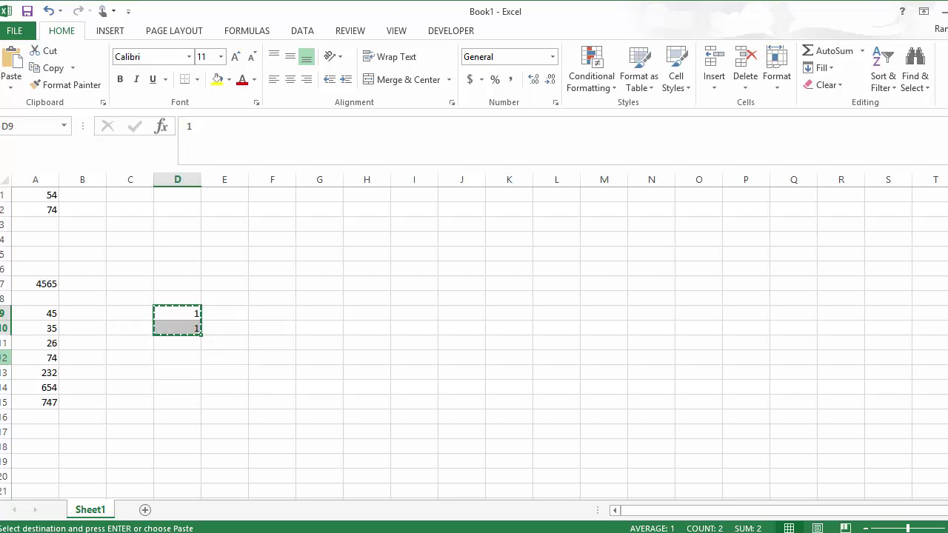
Step: Insert the copied cells at A12, shifting existing cells down
{"action": "left_click", "coordinate": [26, 359]}
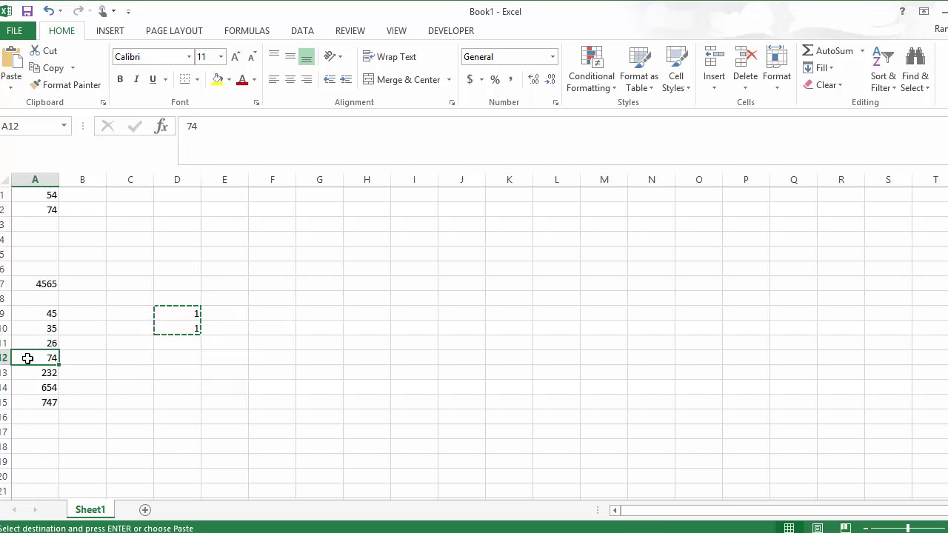
{"action": "right_click", "coordinate": [25, 359]}
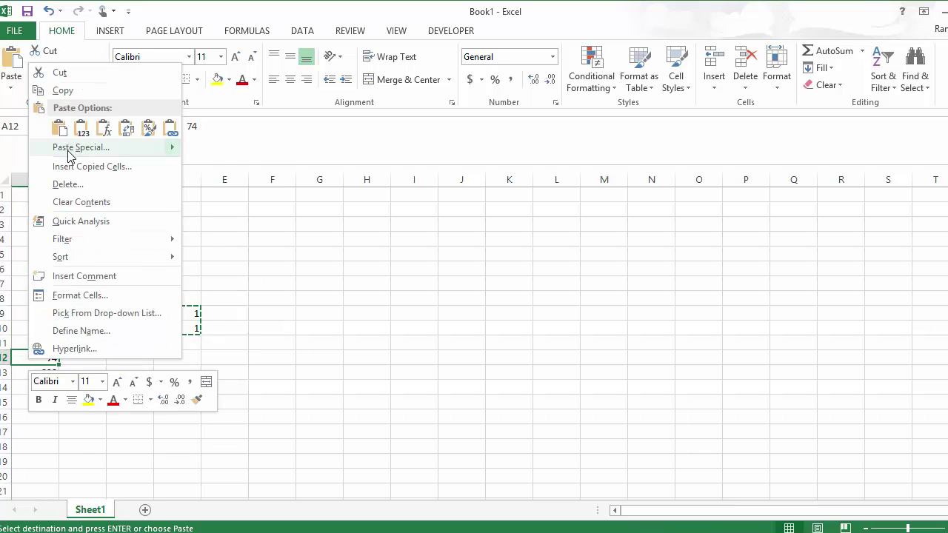
{"action": "mouse_move", "coordinate": [69, 154]}
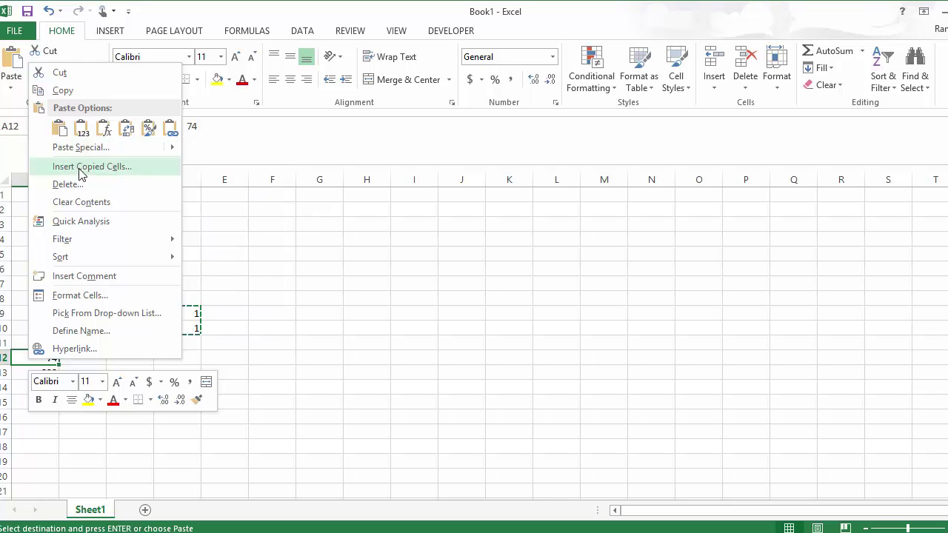
{"action": "left_click", "coordinate": [81, 169]}
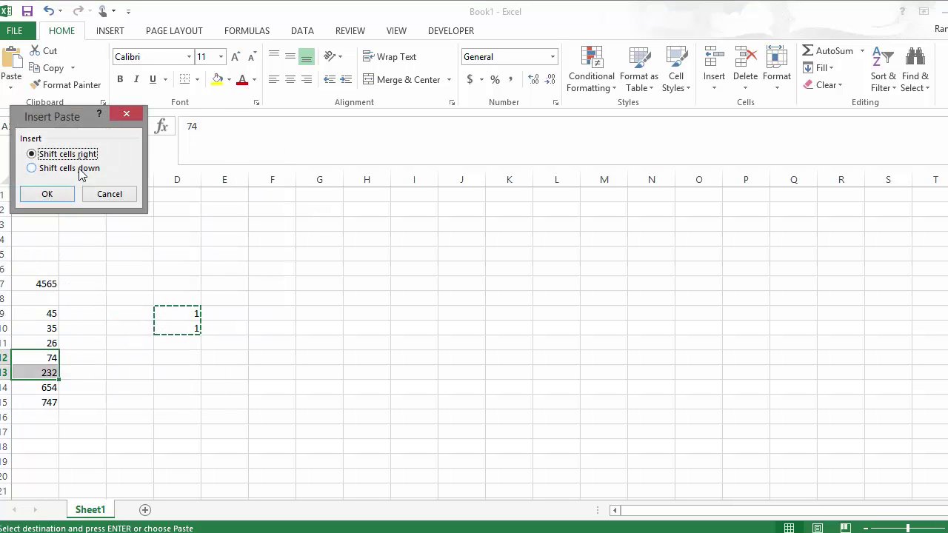
{"action": "left_click", "coordinate": [32, 169]}
{"action": "left_click", "coordinate": [39, 196]}
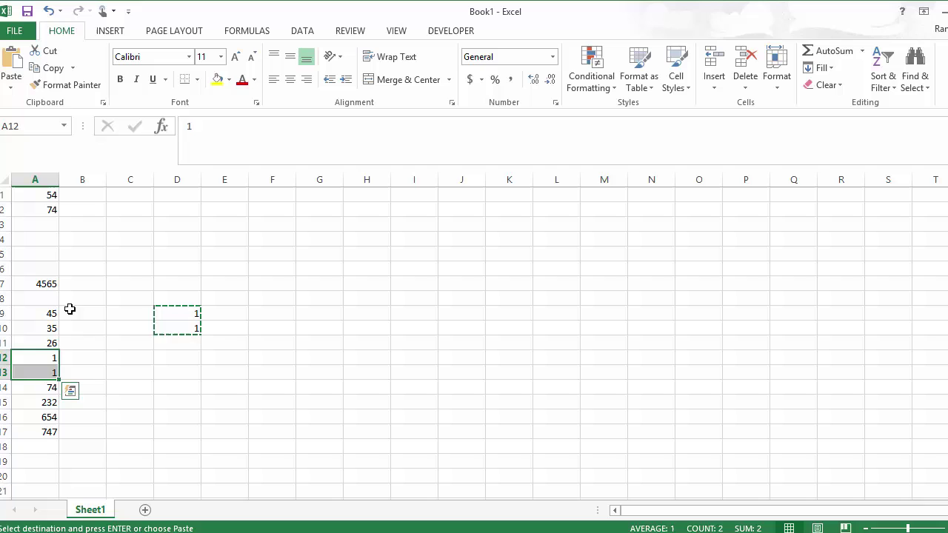